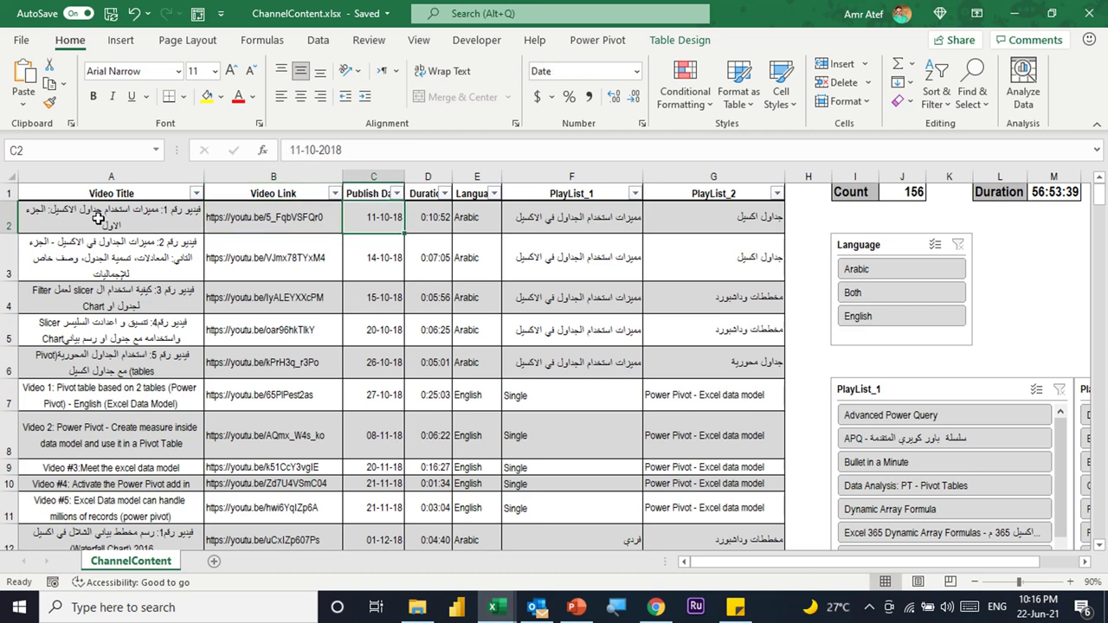
Examine the Language, PlayList_1 and PlayList_2 entries in the first rows of the video table.
key(Right)
key(Right)
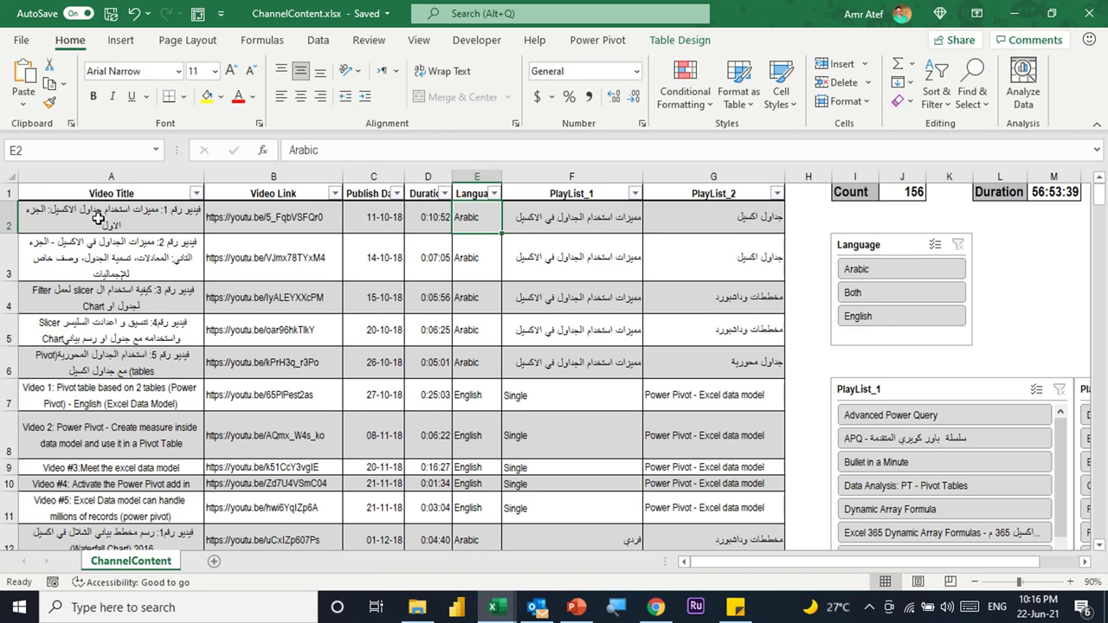
key(Right)
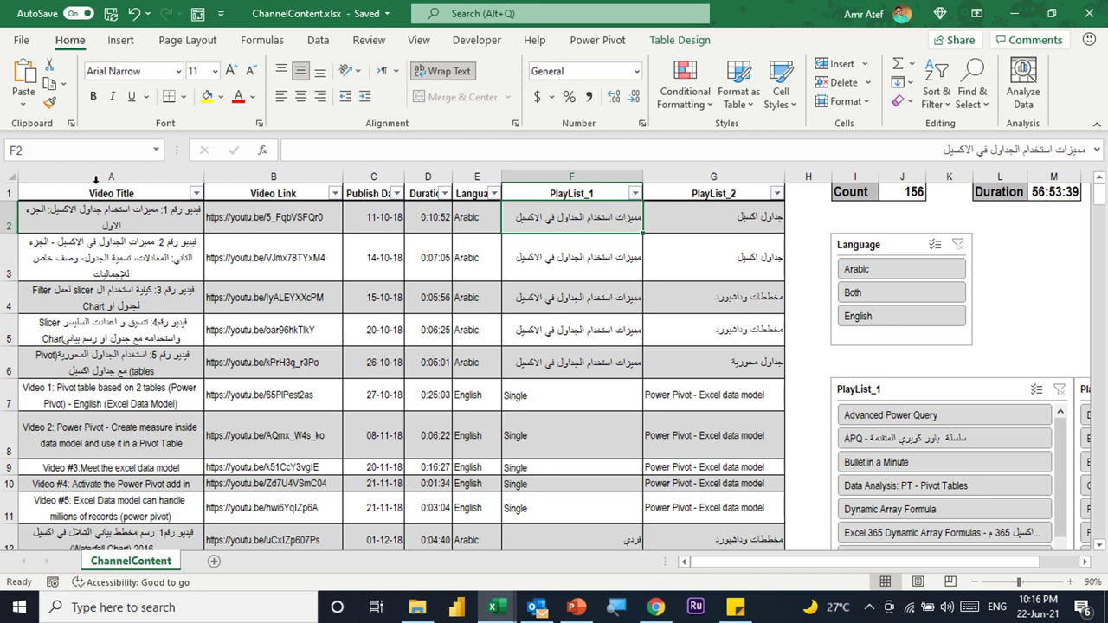
click(558, 387)
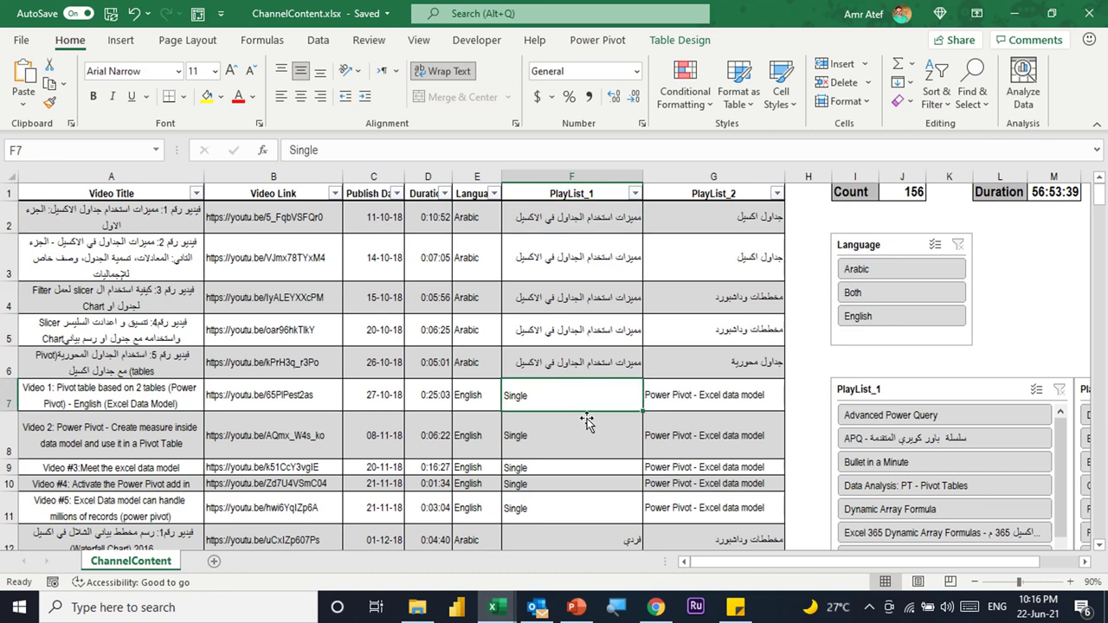
key(Right)
key(Up)
key(Up)
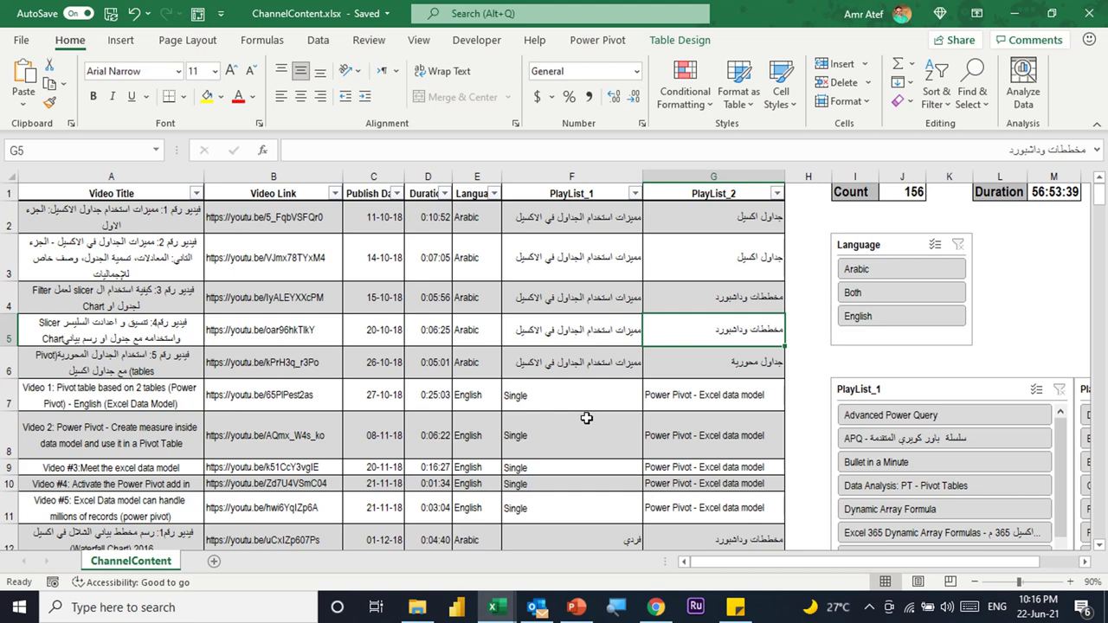
Compare the PlayList_1 and PlayList_2 categories of the English Single videos and the Arabic فردي videos down to row 20.
drag(545, 400, 559, 494)
scroll(559, 494, down, 2)
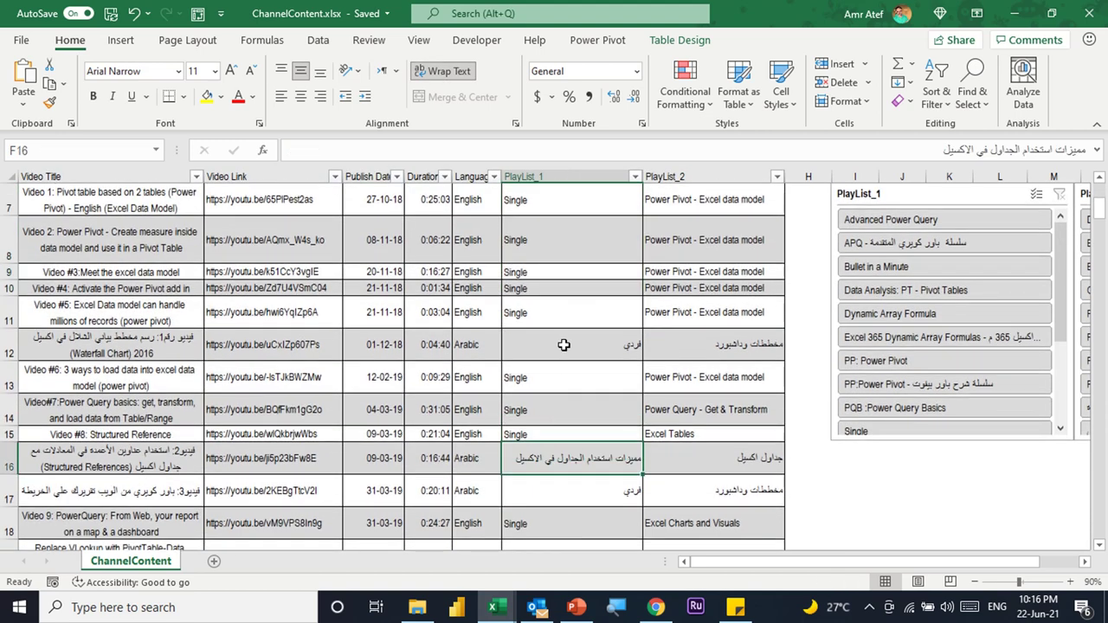
click(563, 344)
click(692, 355)
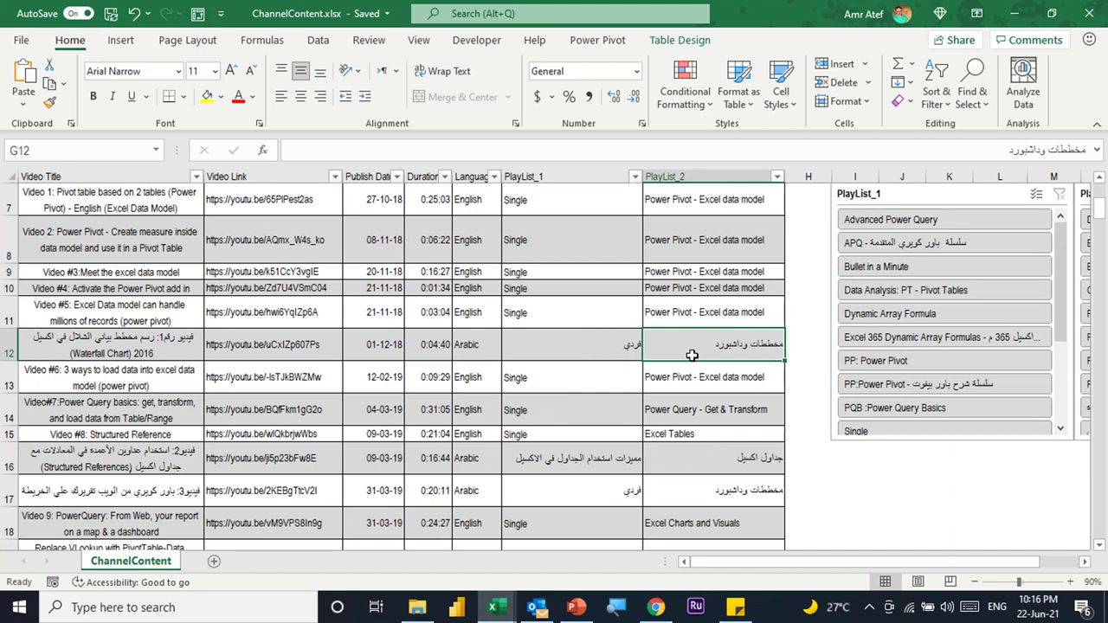
click(623, 491)
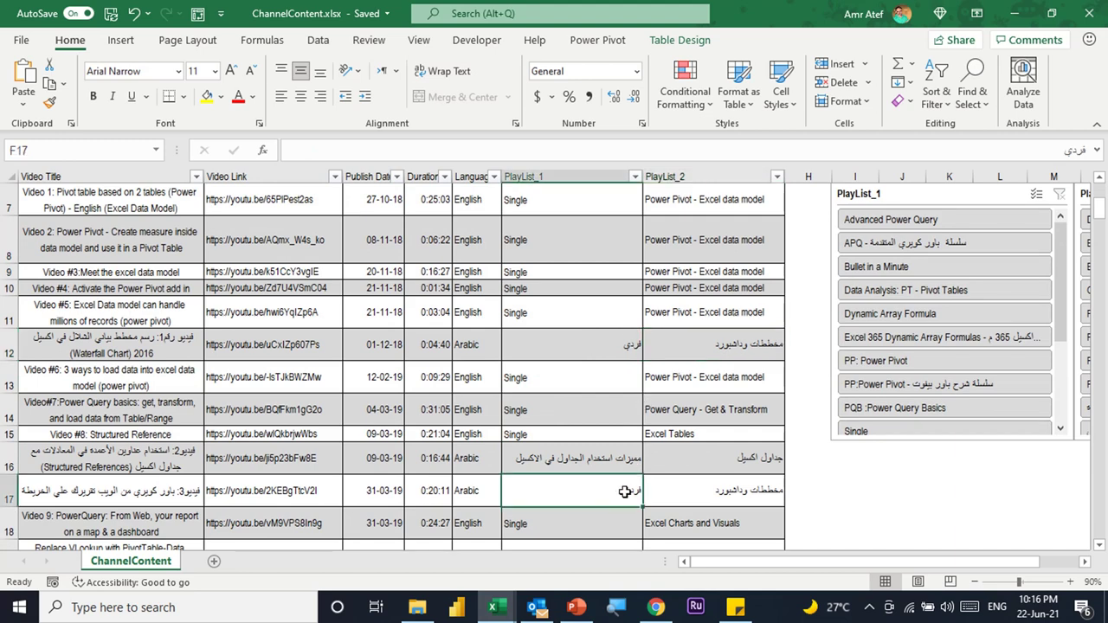
scroll(625, 491, down, 2)
click(609, 420)
click(721, 420)
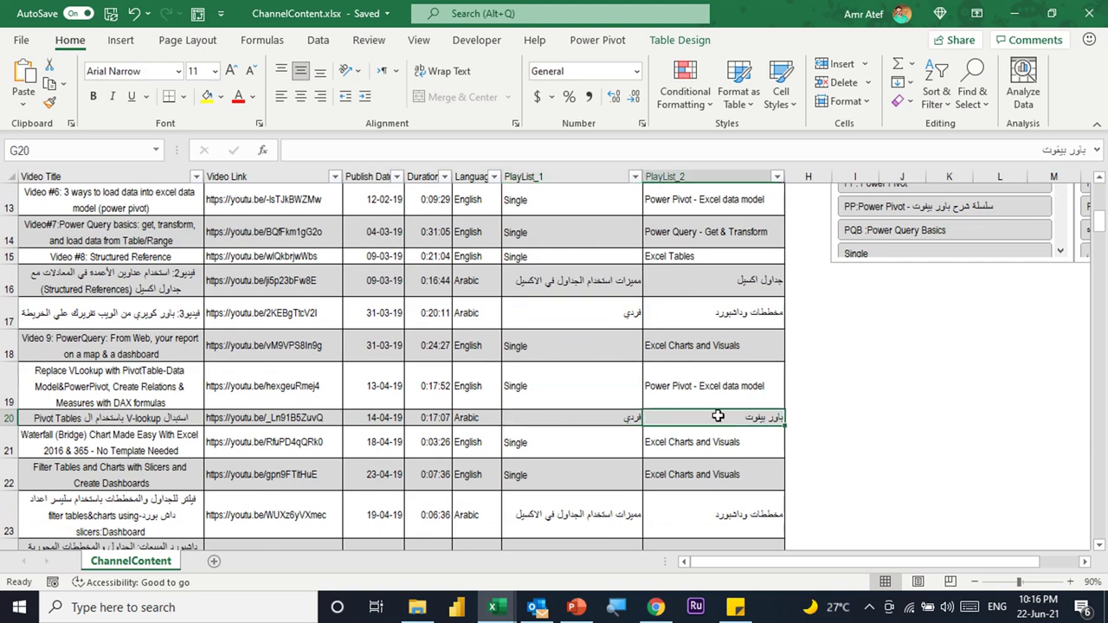
scroll(718, 416, up, 4)
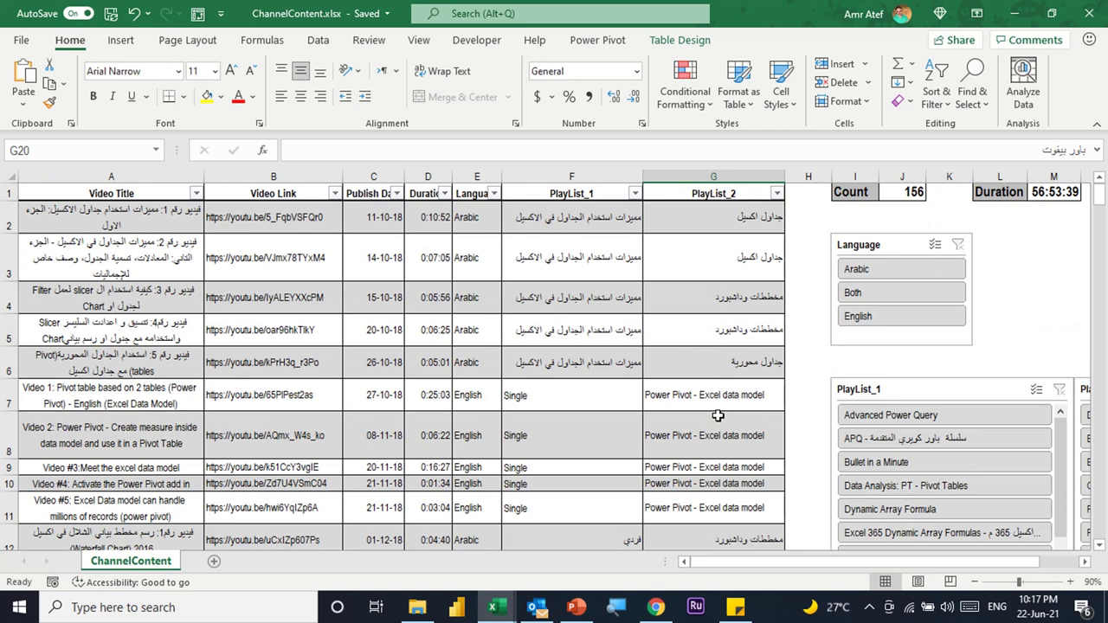
Inspect the Count and Duration summary cells beside the table, along with the Language, PlayList_1 and PlayList_2 slicers.
click(857, 192)
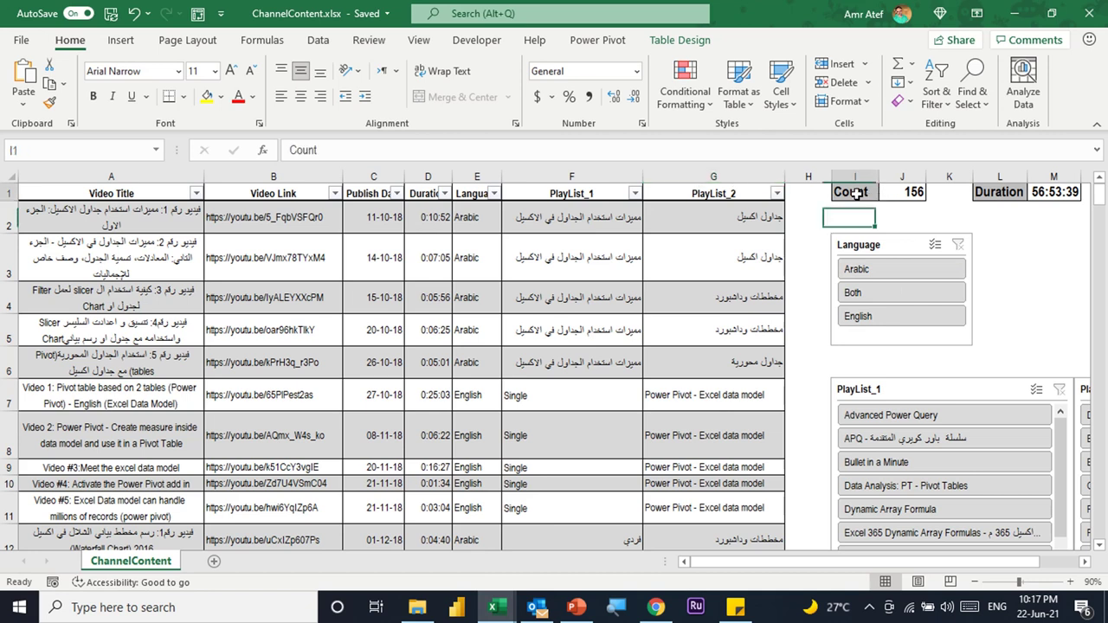
click(901, 194)
click(1040, 193)
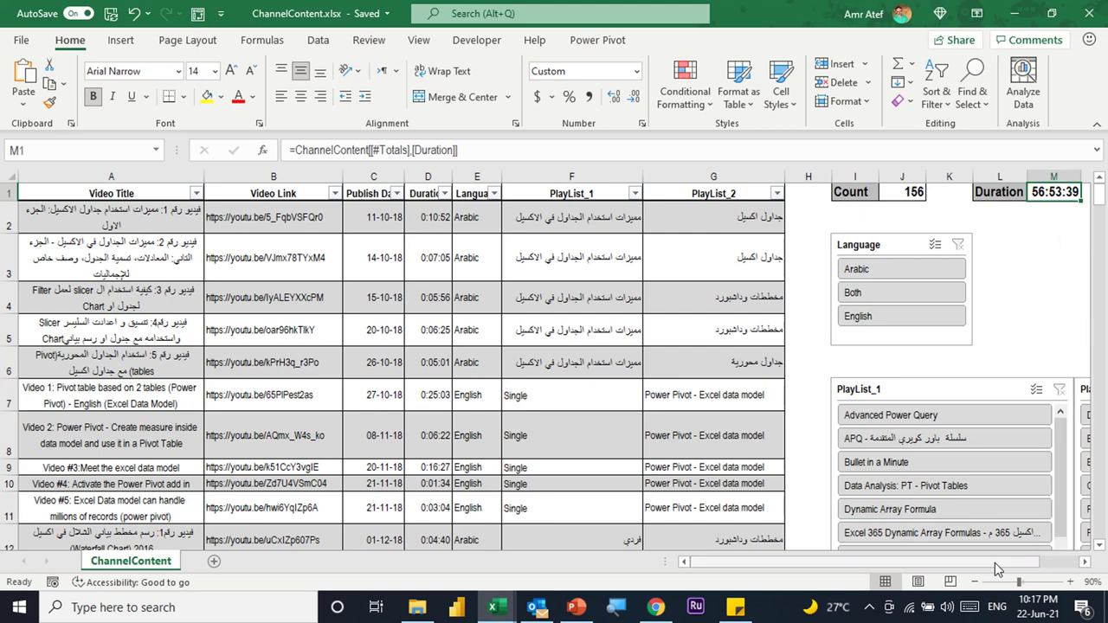
scroll(866, 562, right, 2)
scroll(859, 488, down, 1)
scroll(857, 390, up, 1)
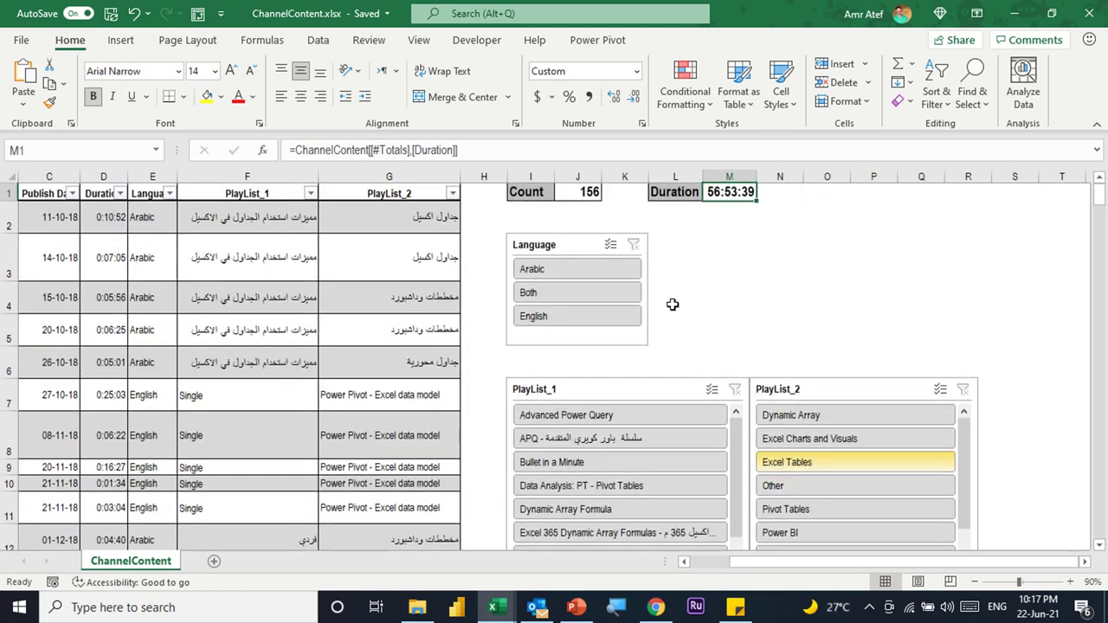
Filter the table by language to Both and then to Arabic, and check the Count and Duration summary cells.
click(579, 298)
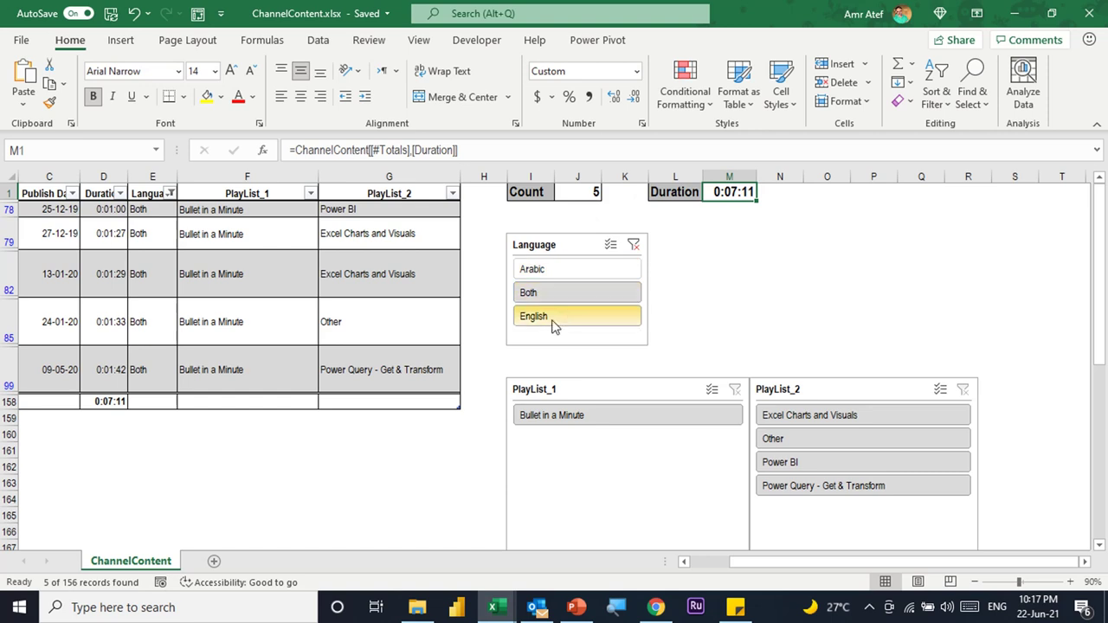
click(565, 275)
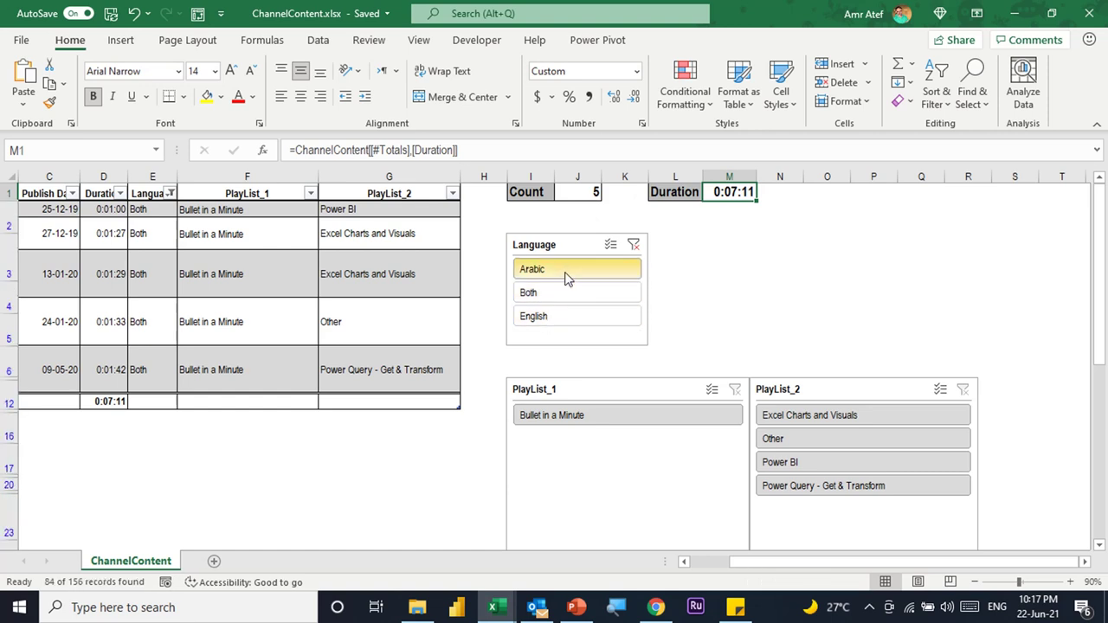
click(581, 192)
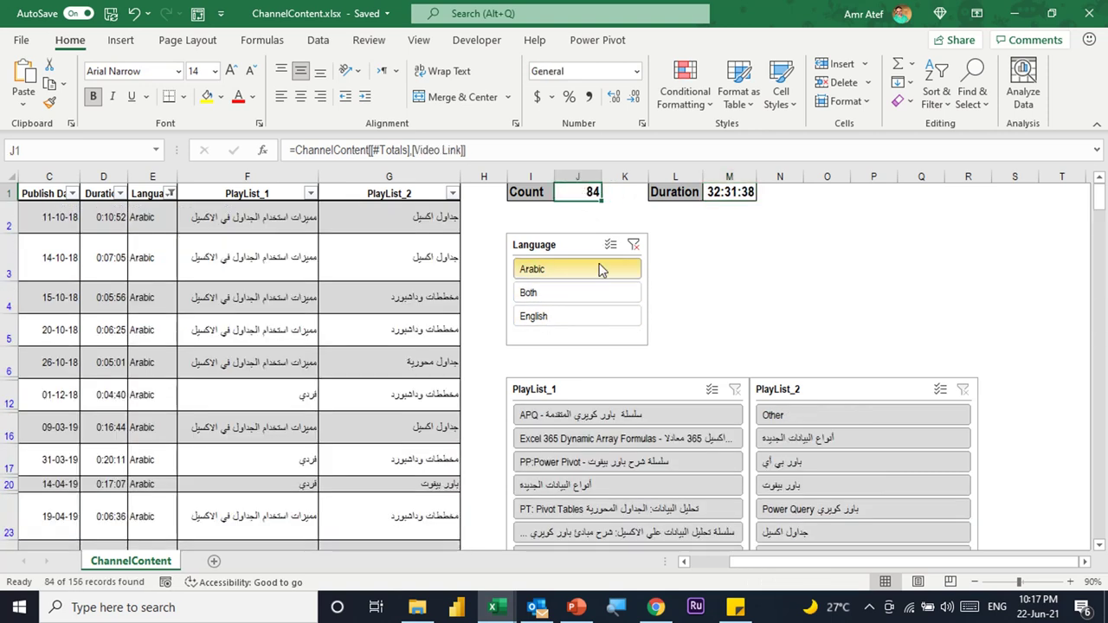
click(718, 192)
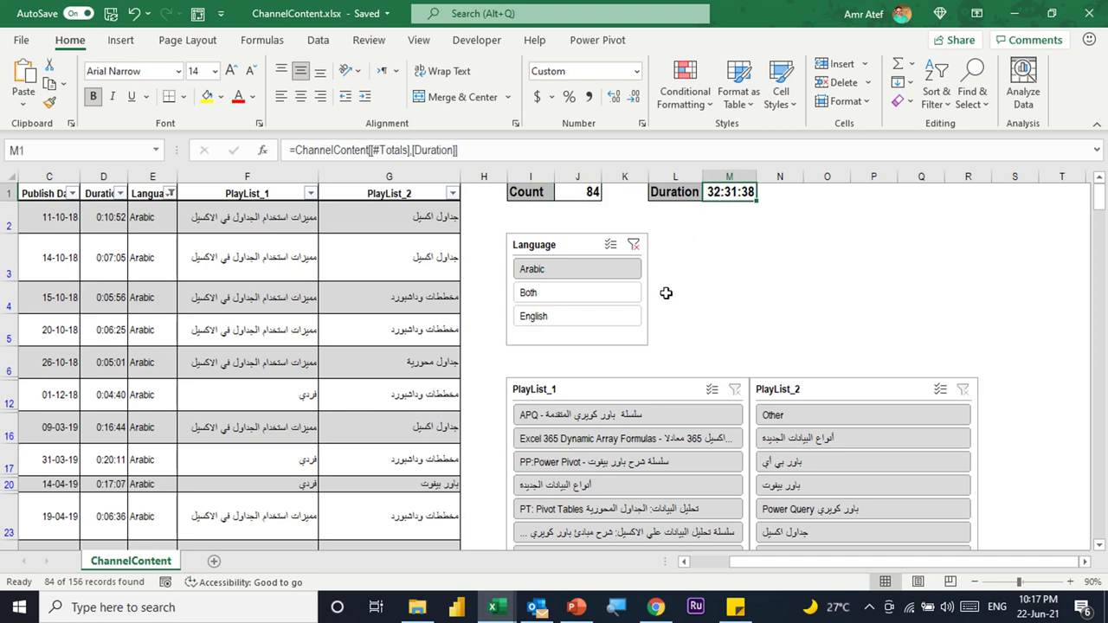
Filter PlayList_1 to the PP:Power Pivot - سلسلة شرح باور بيفوت series and review the matching rows.
scroll(658, 289, down, 2)
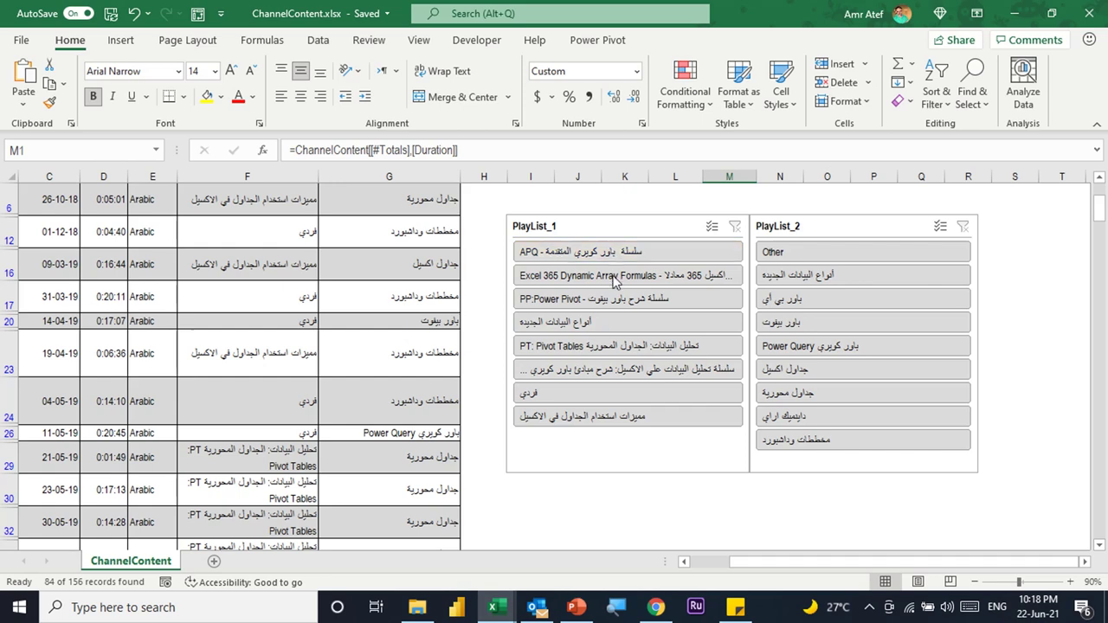
click(620, 305)
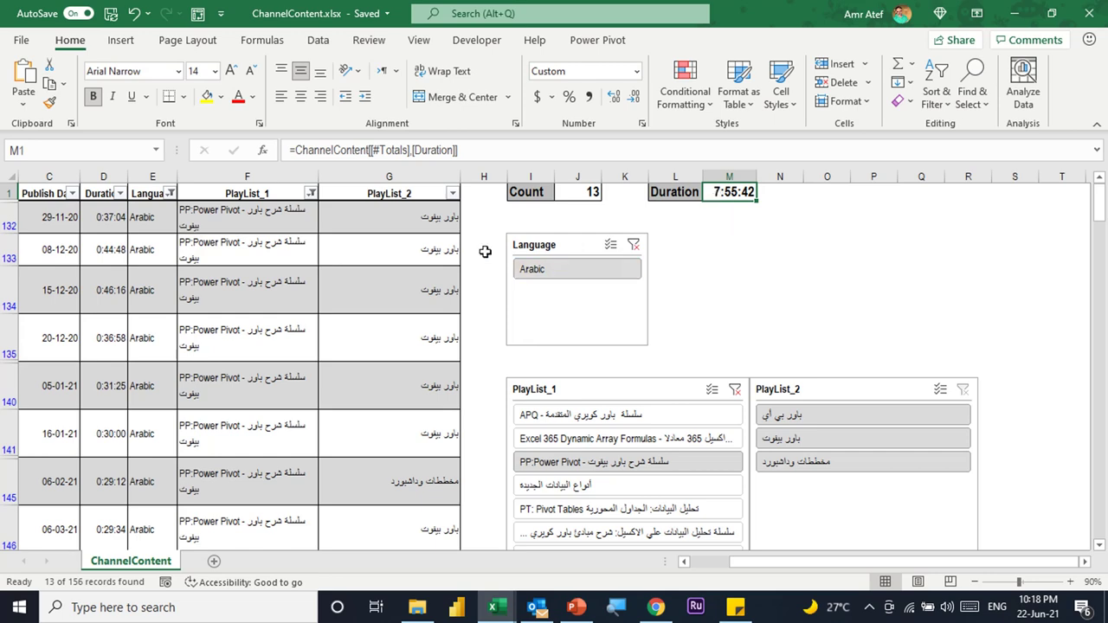
click(412, 212)
scroll(371, 296, down, 1)
scroll(371, 296, down, 3)
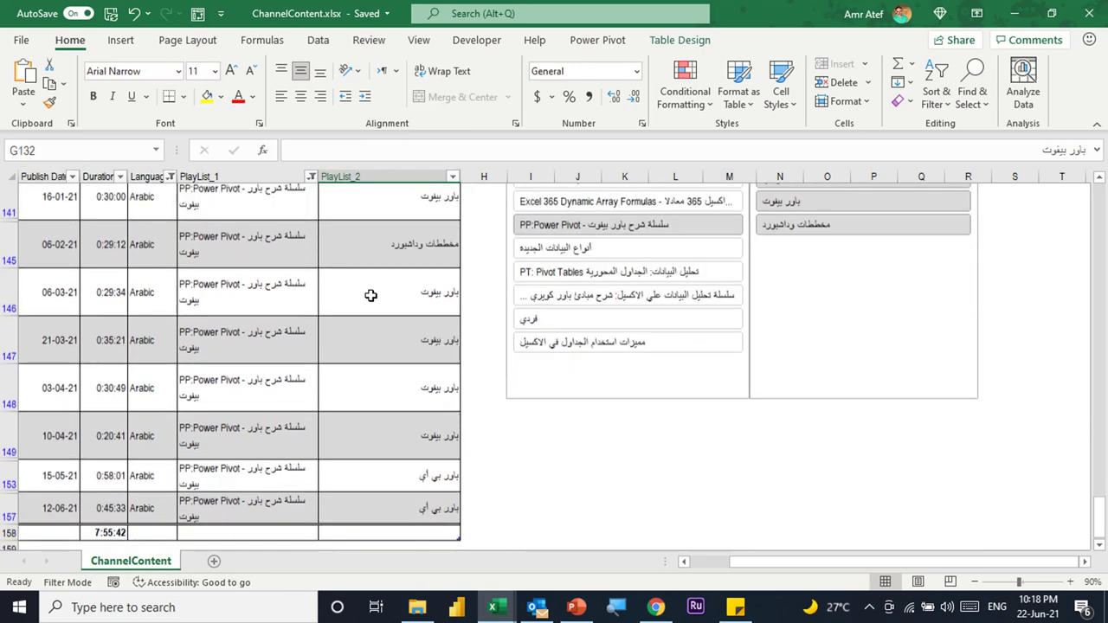
scroll(370, 294, up, 5)
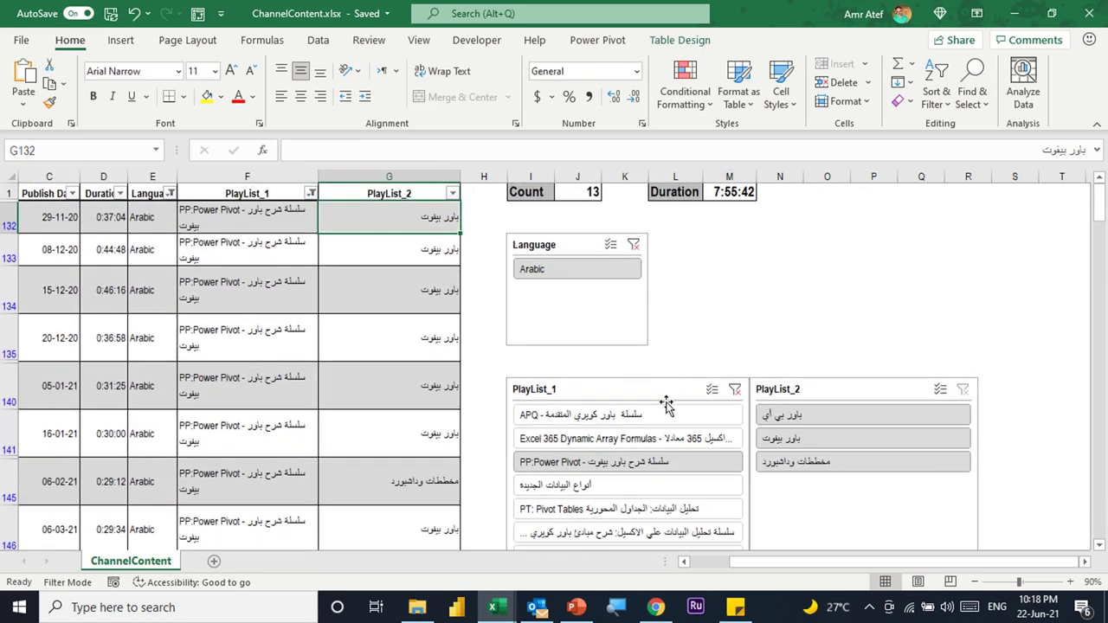
Replace the PlayList_1 filter with باور بي أي in PlayList_2 and review both playlist values of the matching rows.
scroll(606, 413, down, 1)
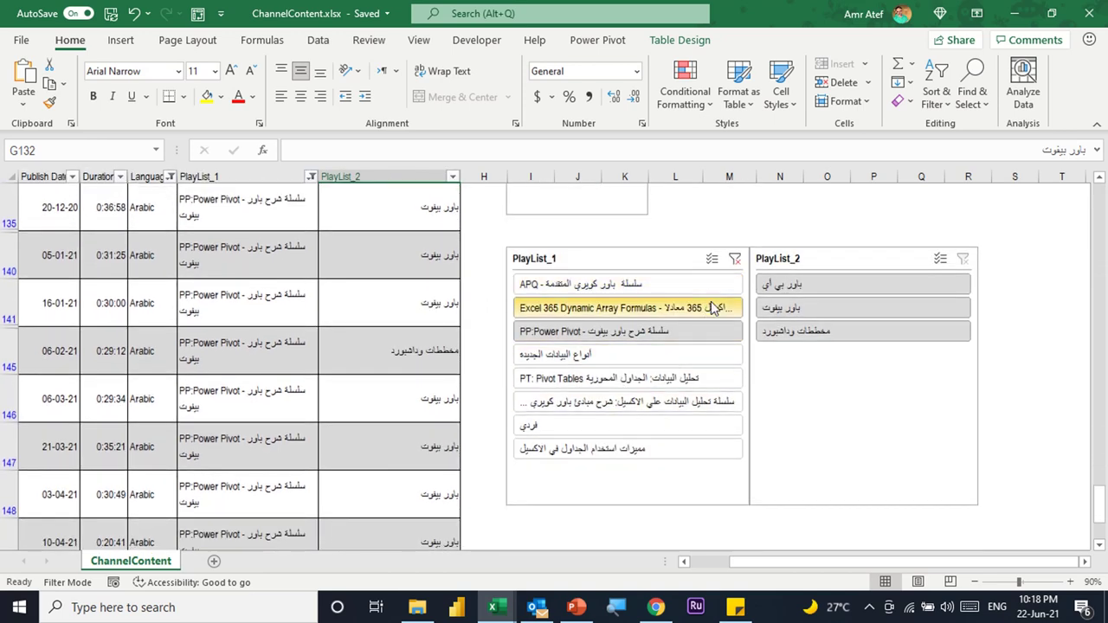
click(734, 260)
scroll(834, 376, down, 1)
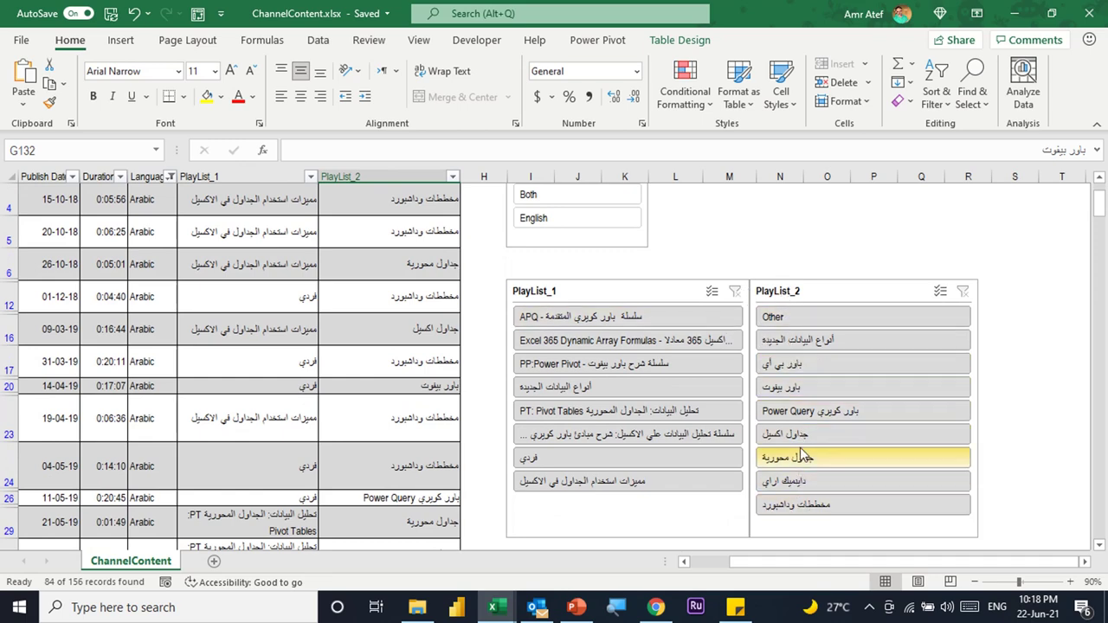
click(777, 363)
scroll(476, 356, up, 1)
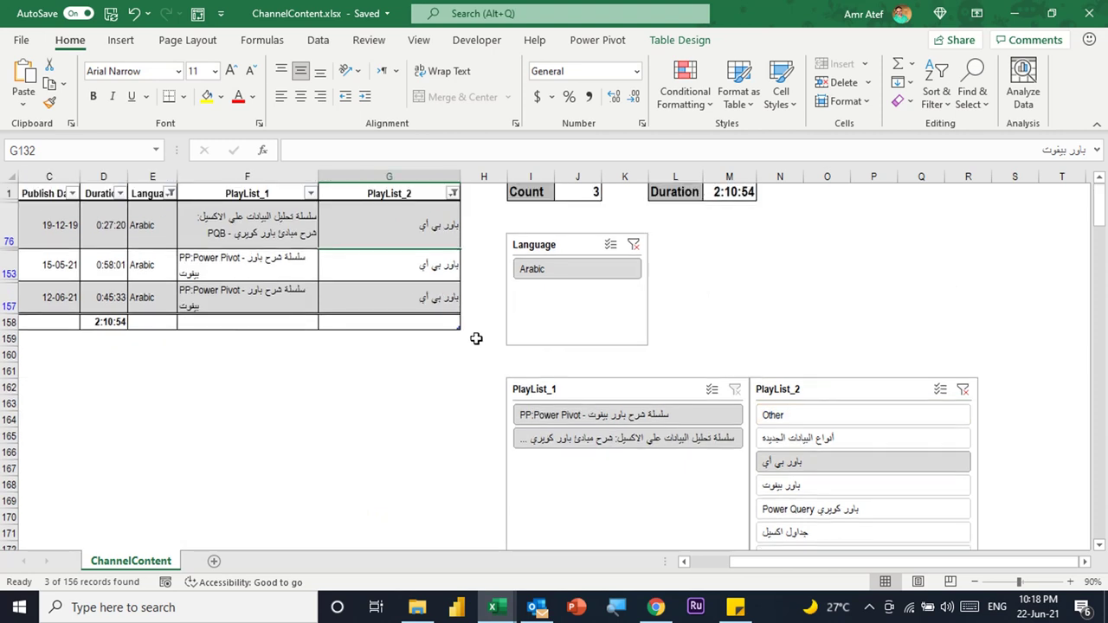
click(417, 267)
click(416, 291)
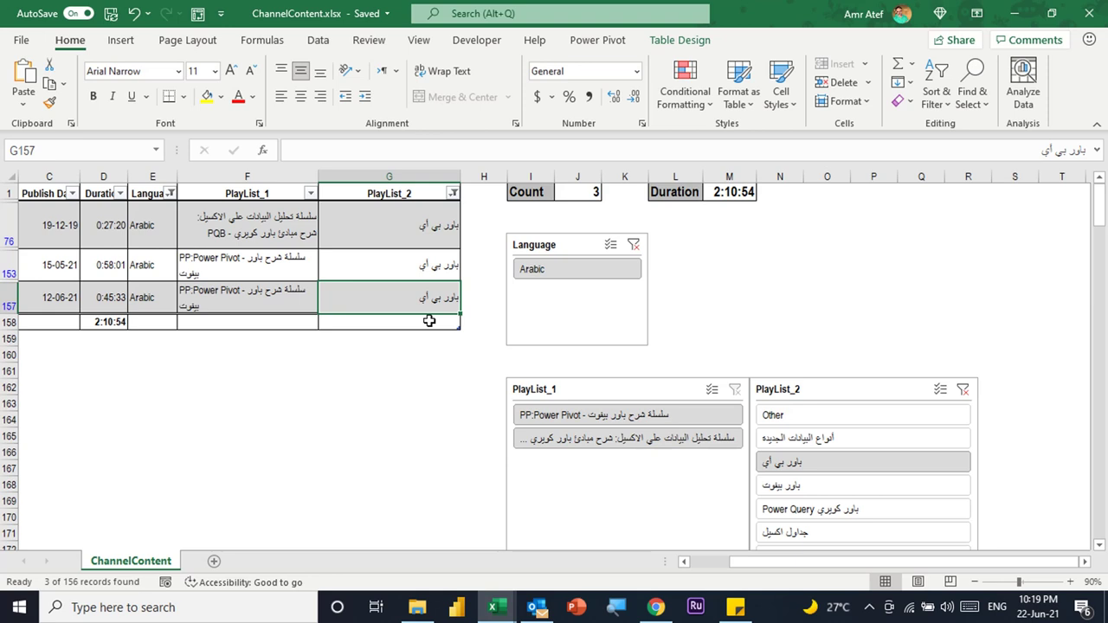
click(261, 226)
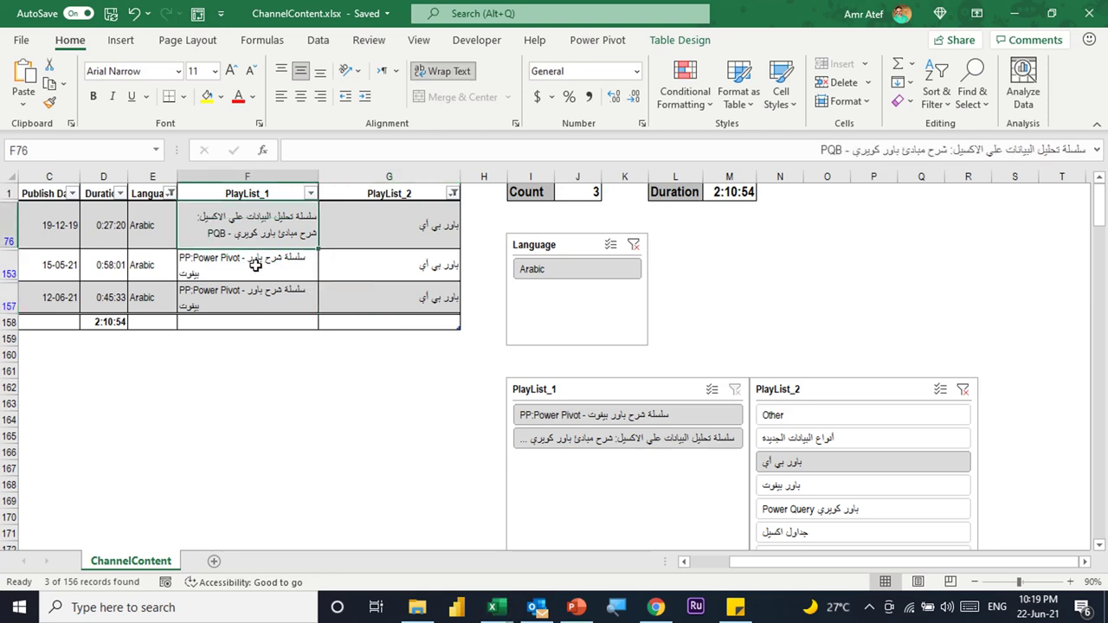
click(255, 278)
click(258, 296)
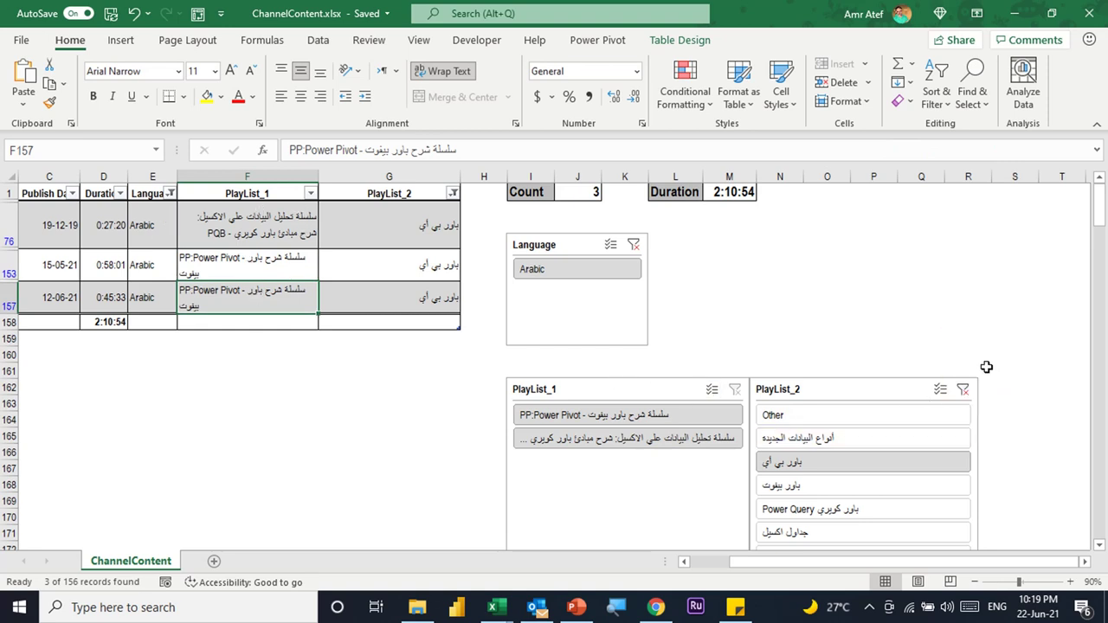
Switch the PlayList_2 filter to مخططات وداشبورد and review the matching rows' PlayList_1 values plus the Count and Duration cells.
click(963, 389)
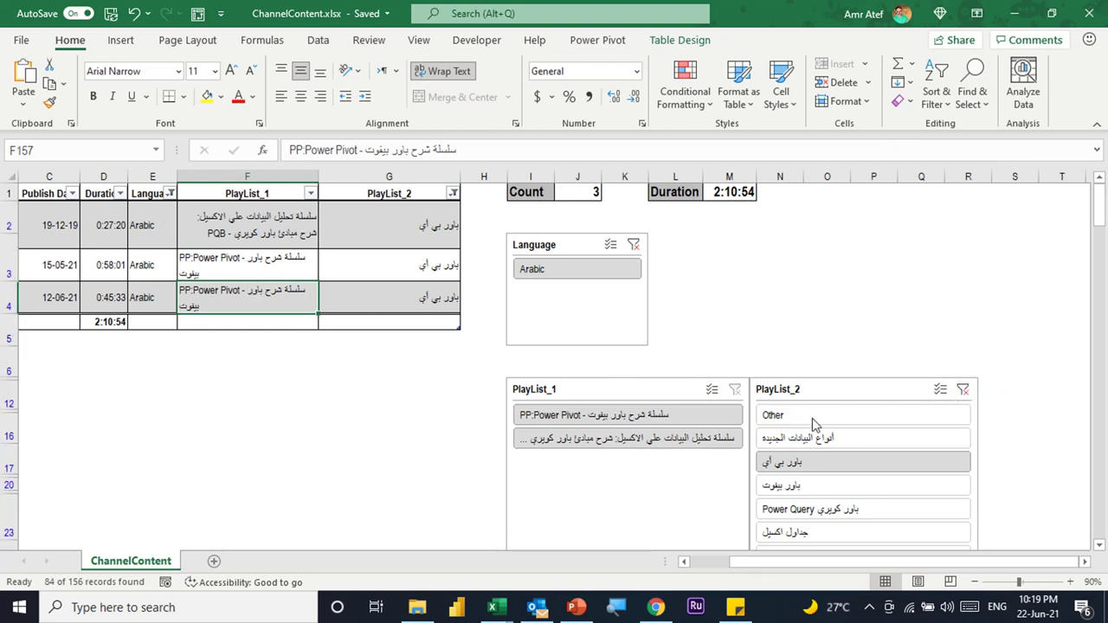
scroll(826, 429, down, 1)
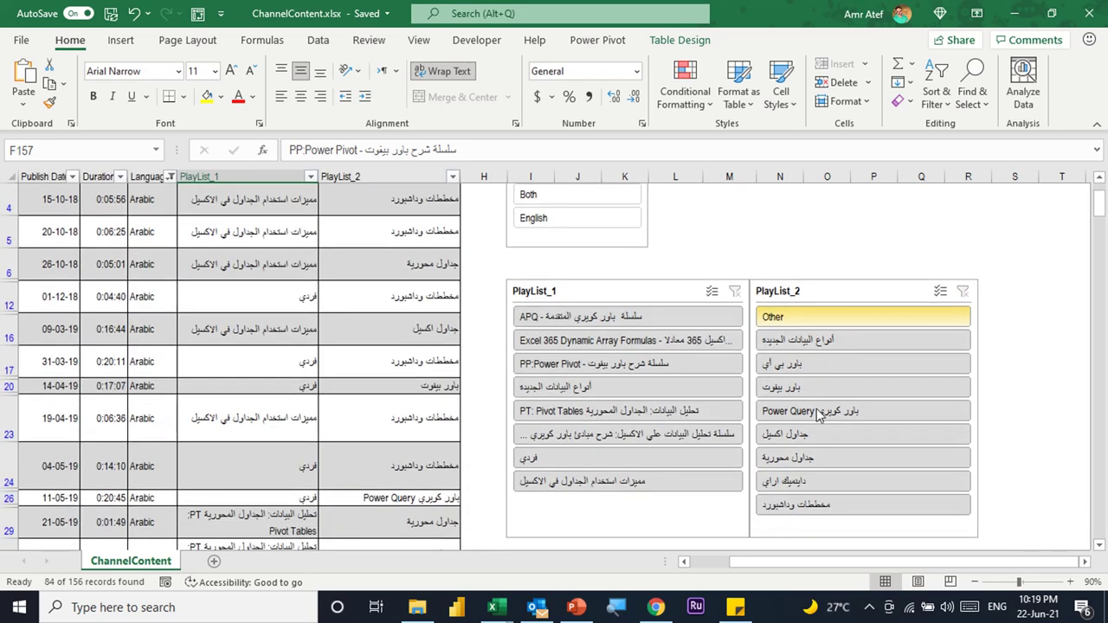
click(819, 505)
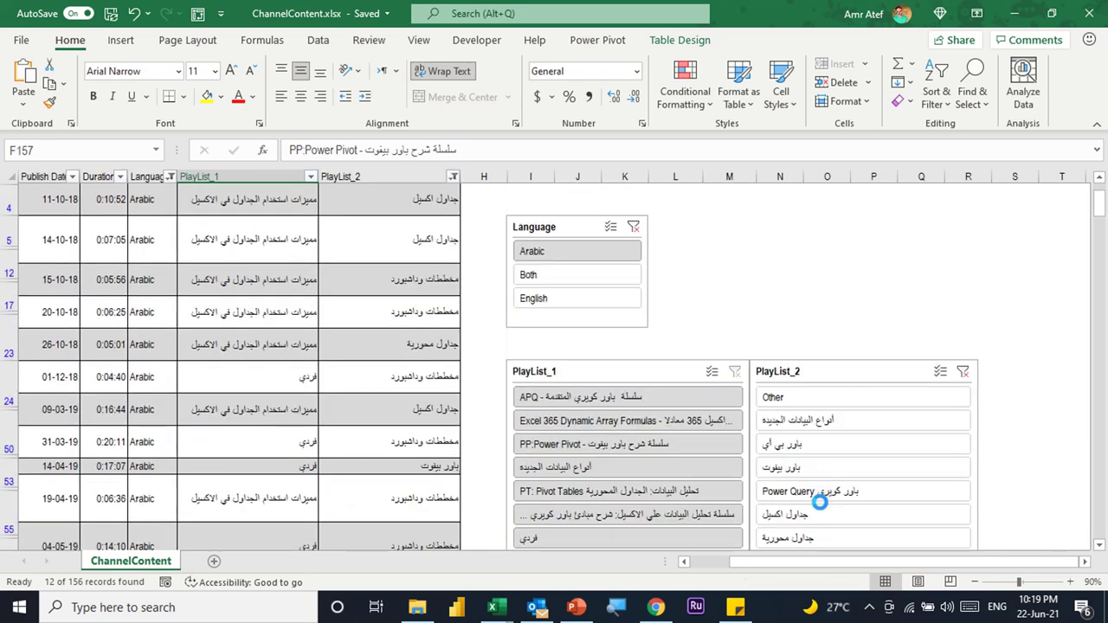
scroll(397, 338, down, 1)
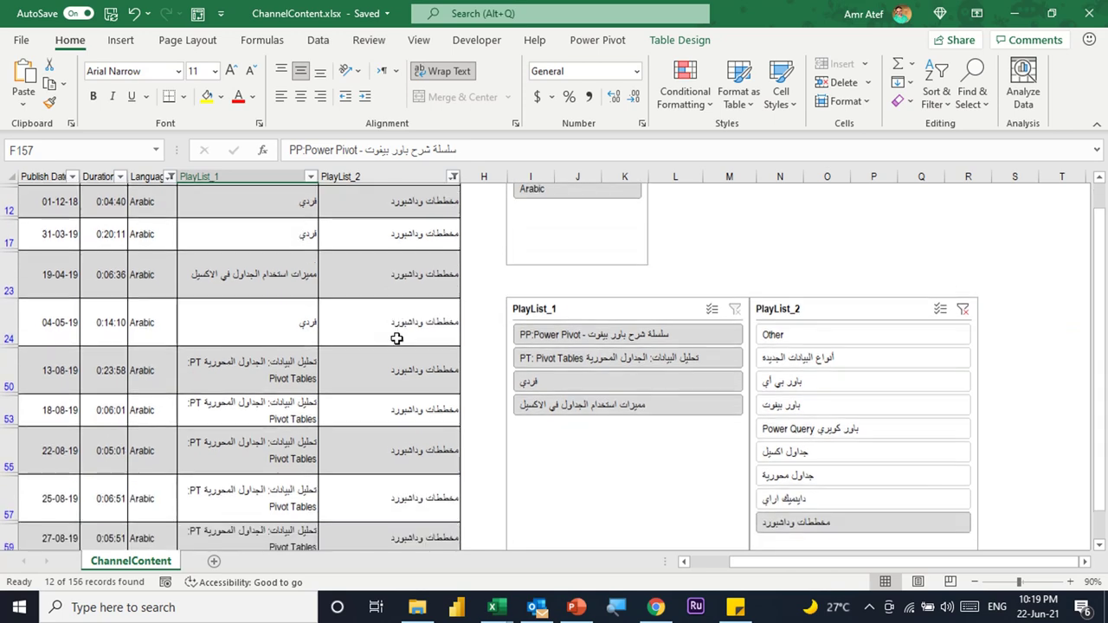
scroll(397, 339, down, 3)
scroll(397, 338, up, 3)
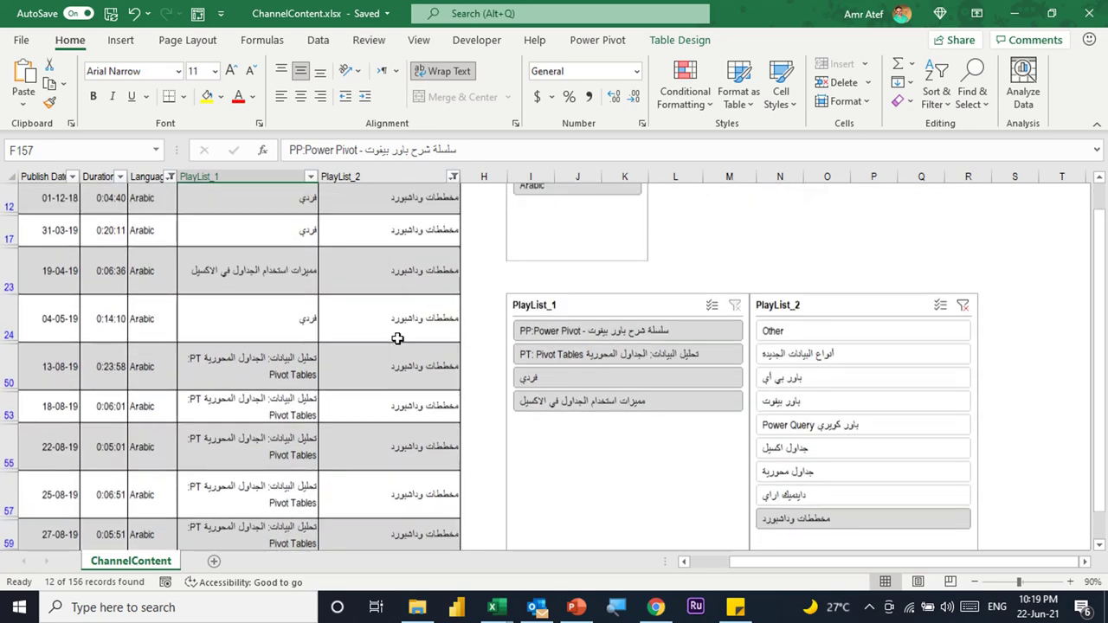
scroll(397, 339, up, 3)
drag(290, 217, 293, 572)
scroll(421, 425, up, 3)
scroll(421, 426, up, 2)
click(581, 192)
click(731, 186)
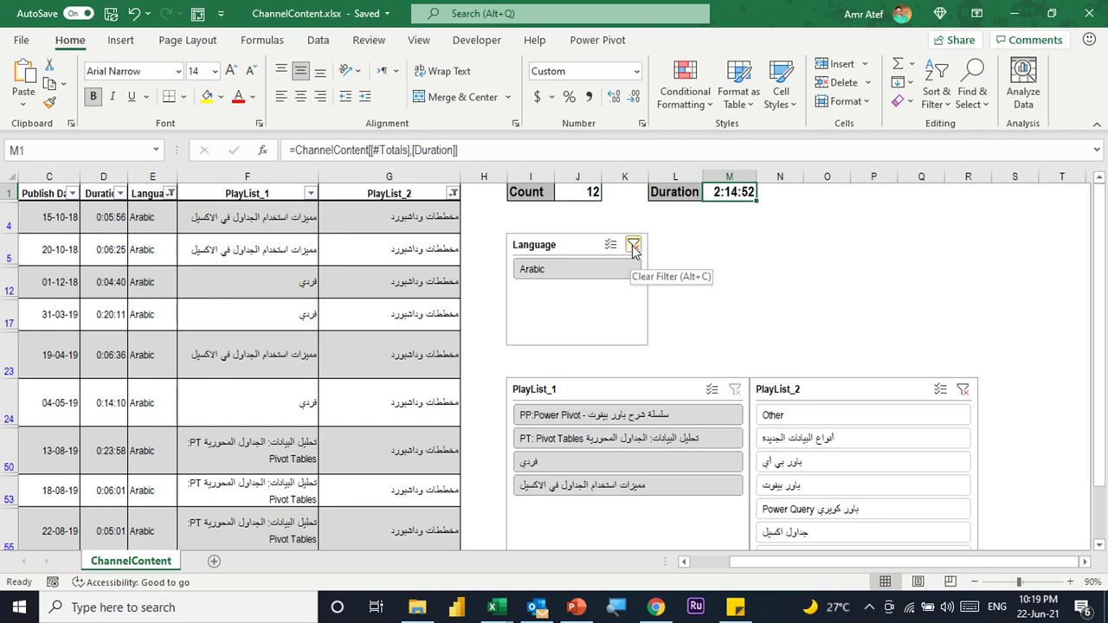
Clear the Language and PlayList_2 filters and examine the PlayList_2 values in the first rows of the full table.
click(963, 390)
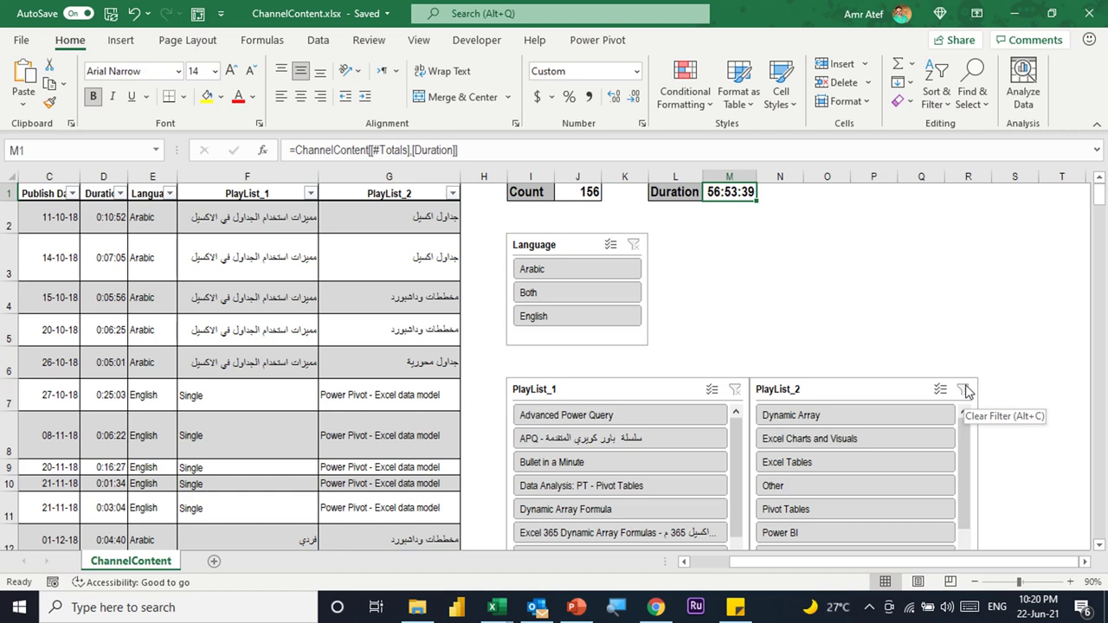
click(359, 255)
click(394, 336)
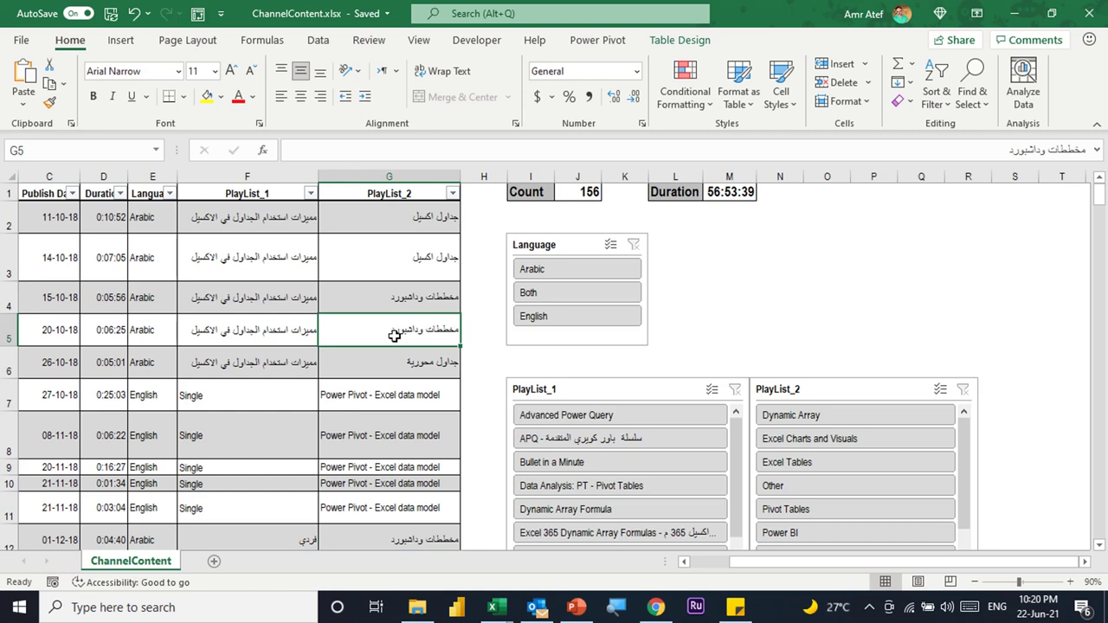
click(395, 389)
click(390, 358)
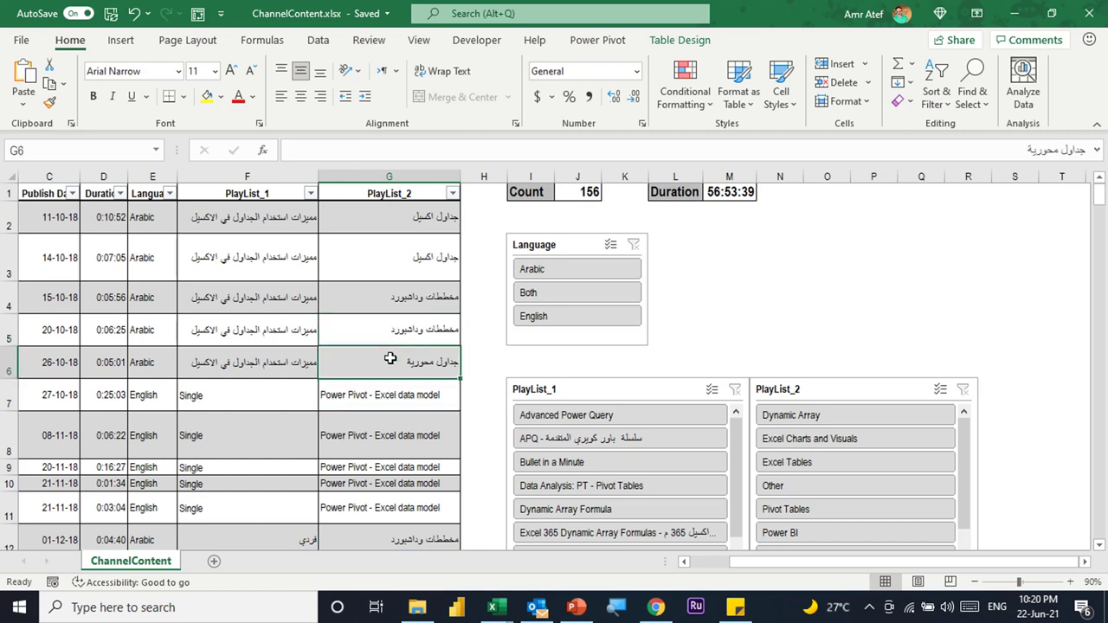
click(387, 297)
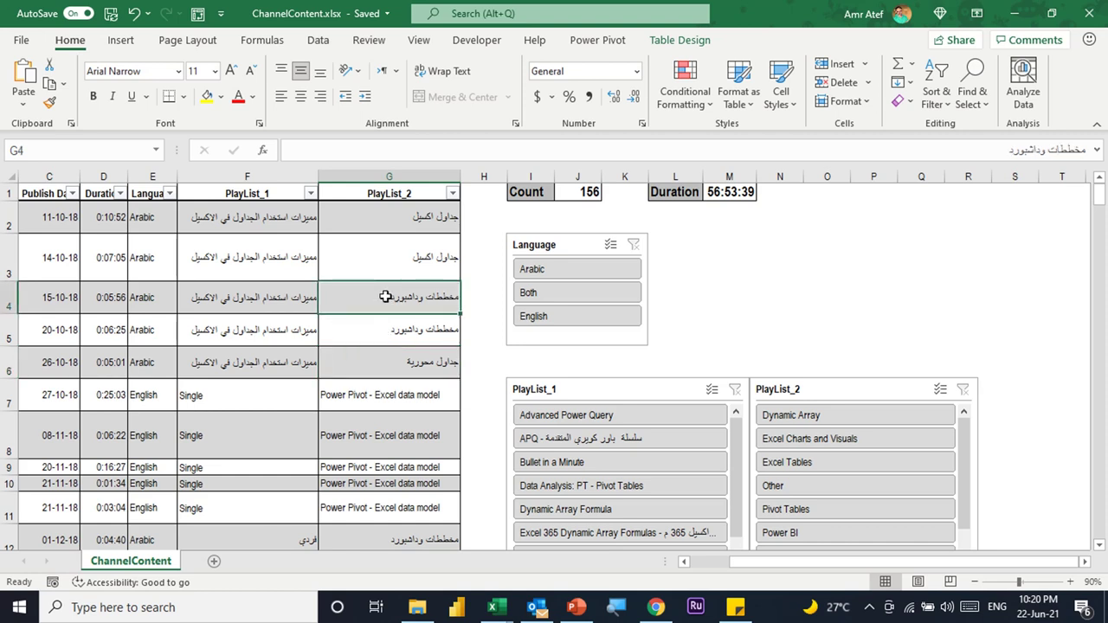